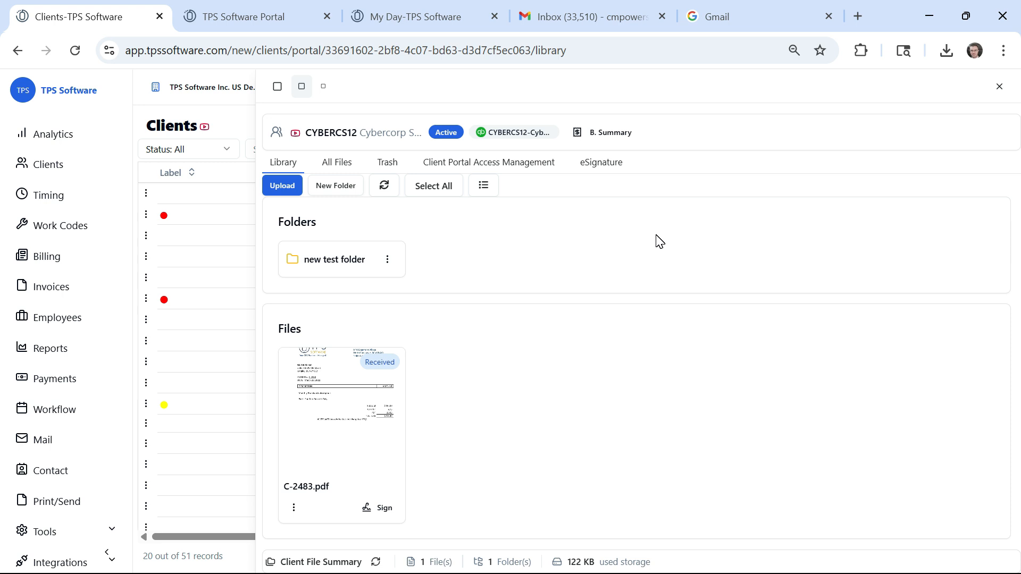
Step: Create a folder named "non-shareable documents" in CYBERCS12's library, visible only to firm users
{"action": "left_click", "coordinate": [336, 185]}
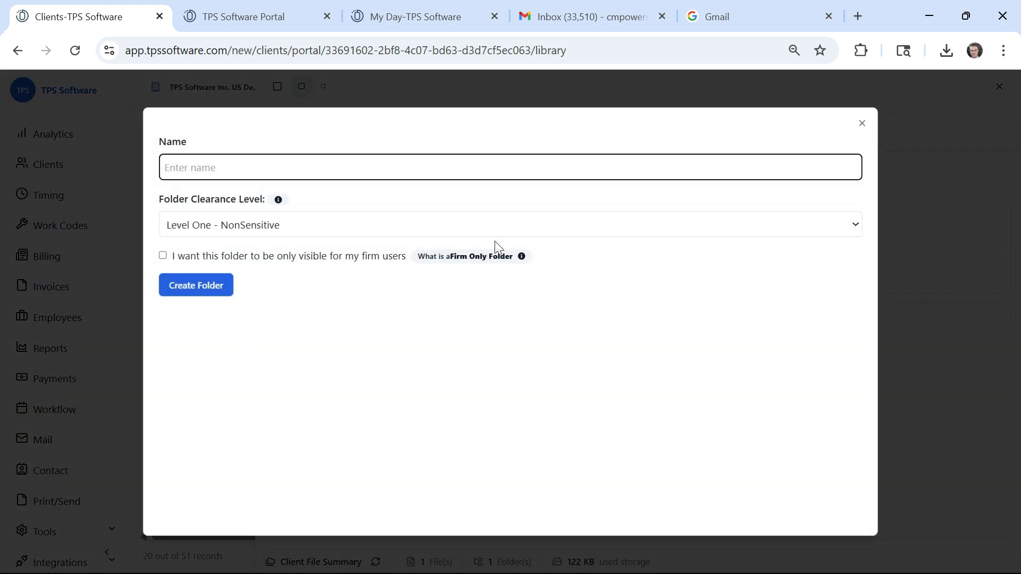
{"action": "type", "text": "non-shareable documents"}
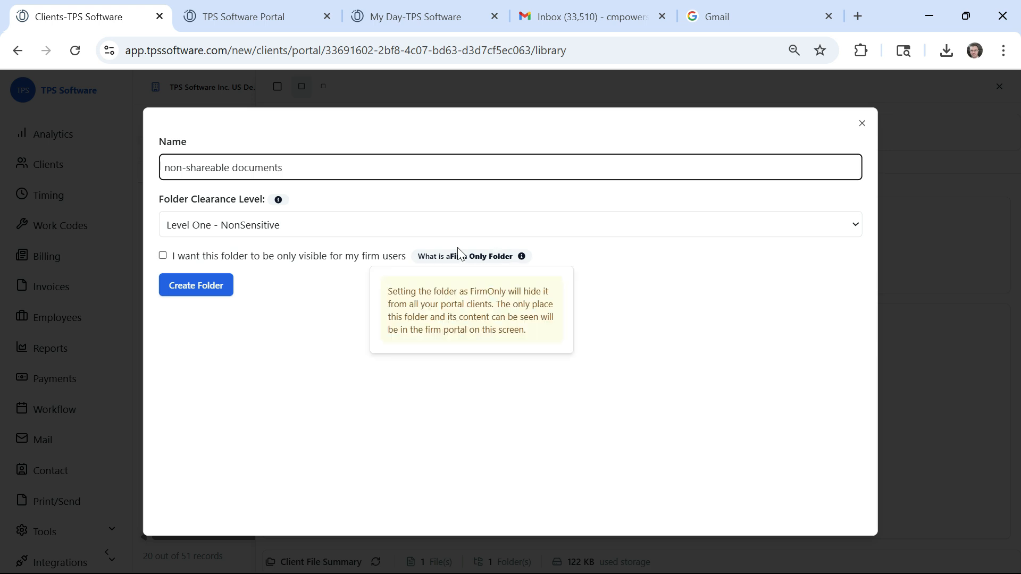
{"action": "left_click", "coordinate": [163, 255]}
{"action": "left_click", "coordinate": [205, 285]}
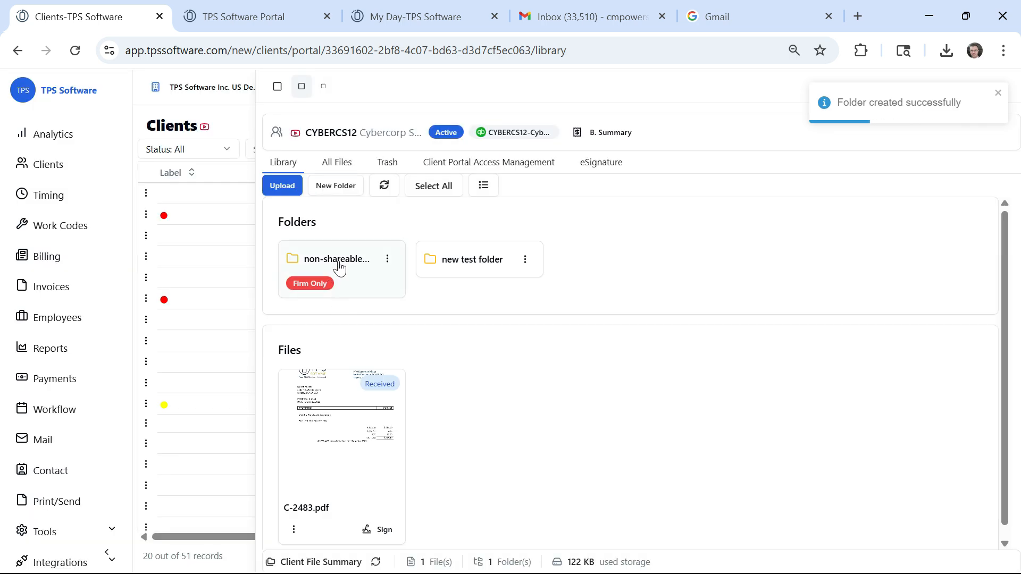
Step: Move C-2483.pdf from CYBERCS12's library into the firm-only non-shareable documents folder
{"action": "mouse_move", "coordinate": [312, 297]}
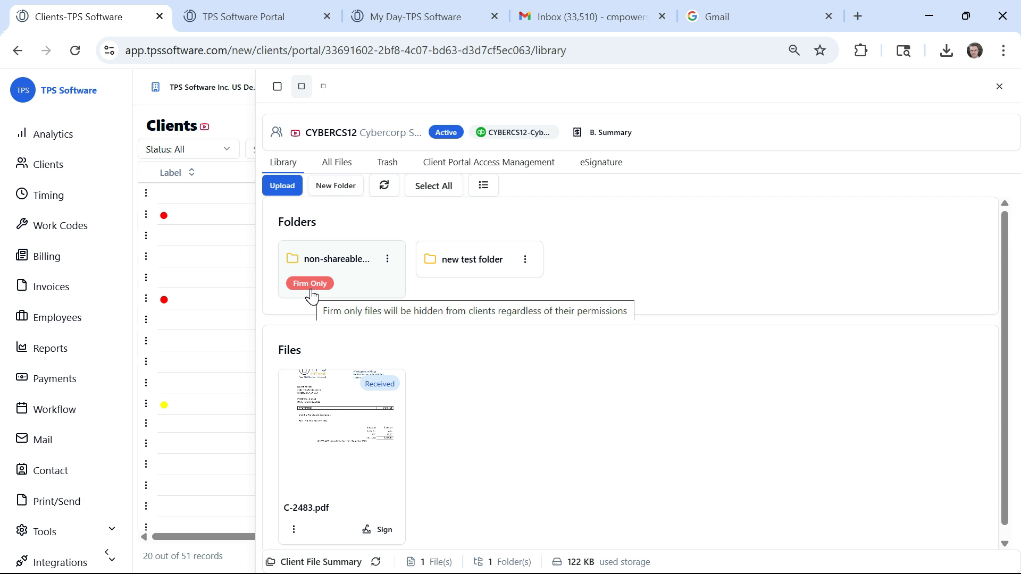
{"action": "left_click_drag", "start_coordinate": [329, 424], "coordinate": [326, 260]}
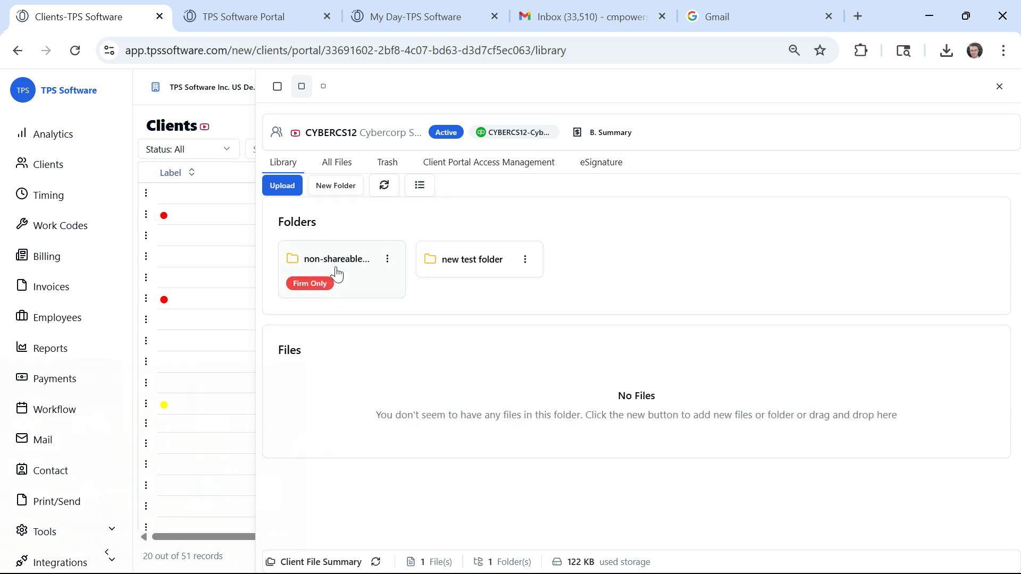
Step: Upload the client portal sample document from the TPS PRACTICE DOCUMENTS folder to the library, and move it into the non-shareable documents folder
{"action": "left_click", "coordinate": [178, 171]}
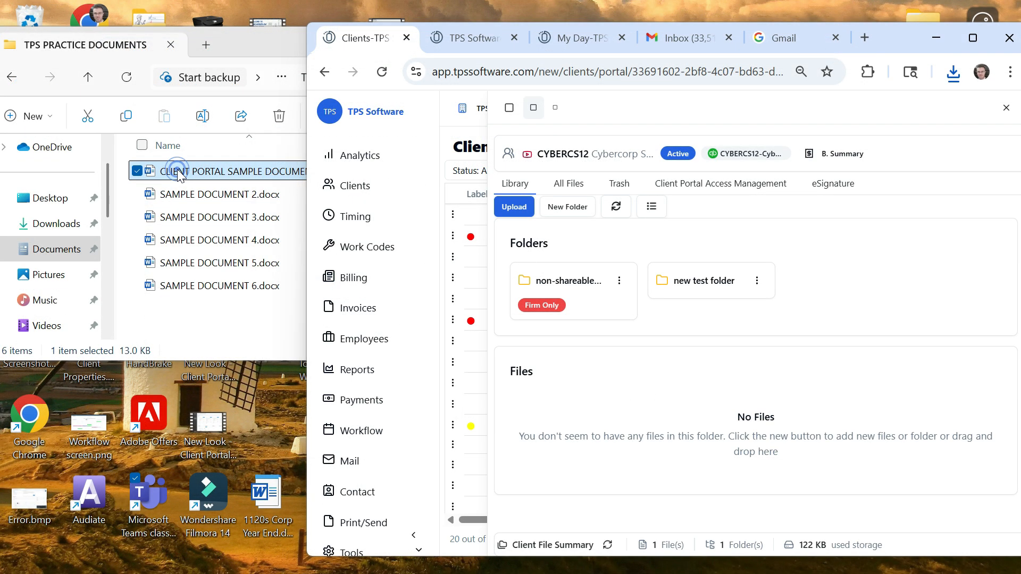
{"action": "left_click_drag", "start_coordinate": [177, 169], "coordinate": [652, 433]}
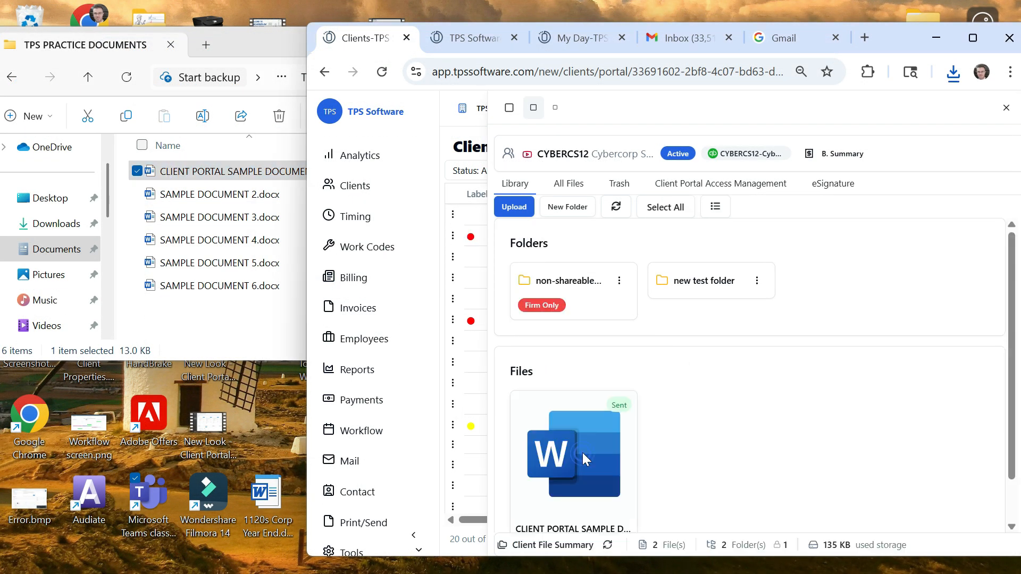
{"action": "left_click_drag", "start_coordinate": [582, 453], "coordinate": [576, 282]}
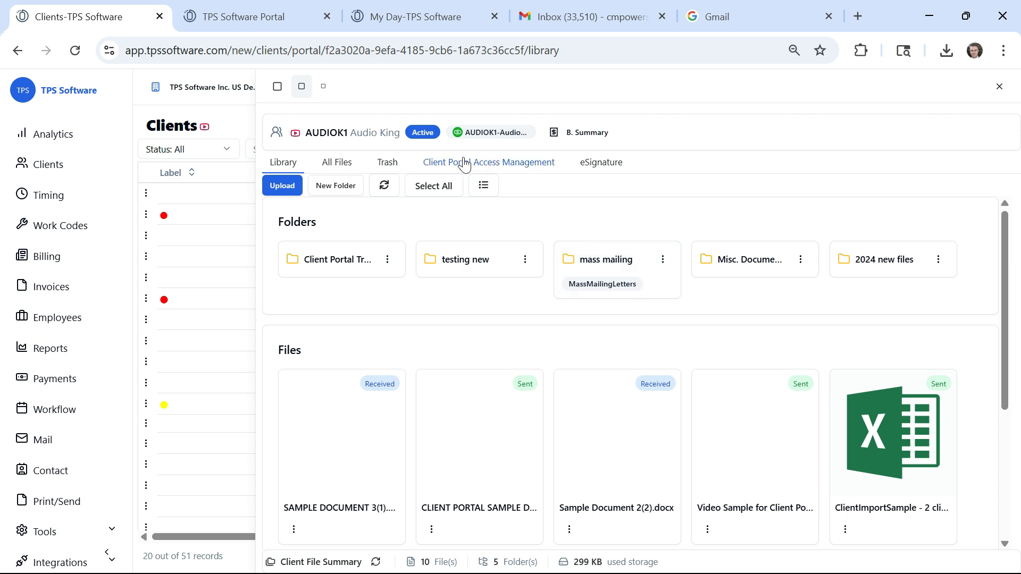
Step: Review Audio King's client portal access management, including the new-user invitation form and the permissions by users
{"action": "left_click", "coordinate": [437, 165]}
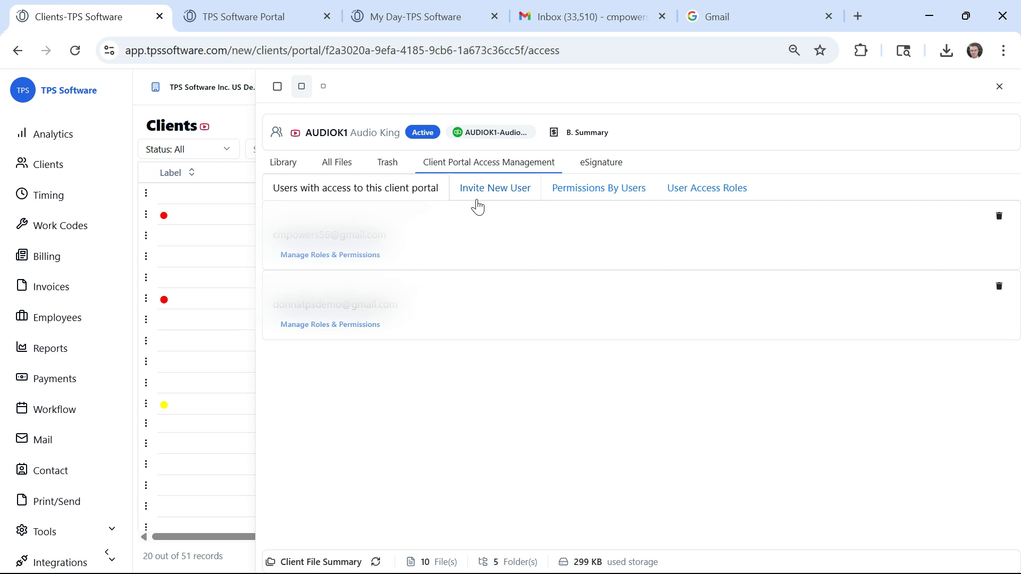
{"action": "left_click", "coordinate": [483, 204]}
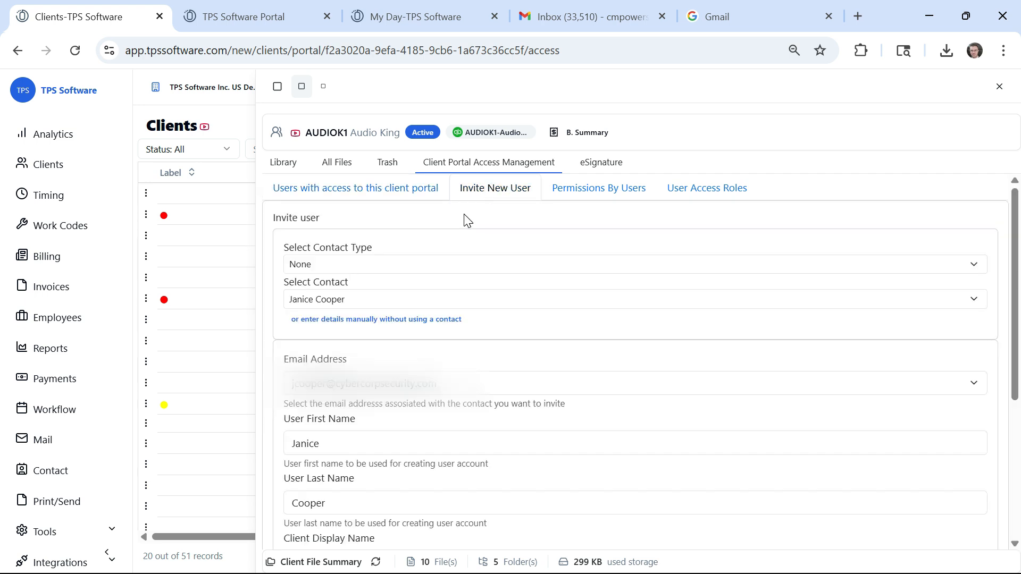
{"action": "left_click", "coordinate": [580, 190]}
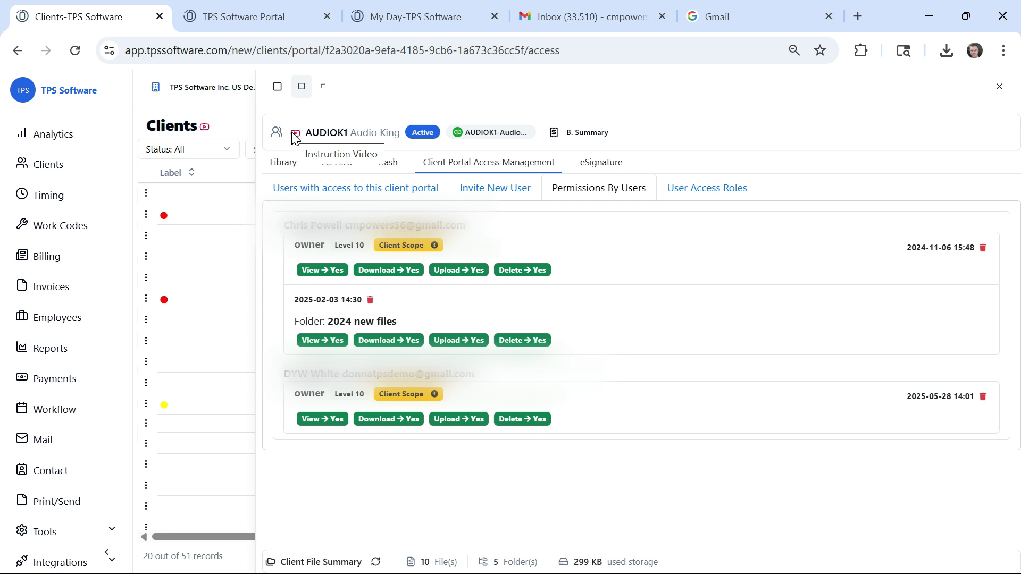
Step: Open the firm-wide Client Portal utilities and go to the section for inviting users
{"action": "scroll", "coordinate": [80, 404], "scroll_direction": "down", "scroll_amount": 1}
{"action": "left_click", "coordinate": [100, 526]}
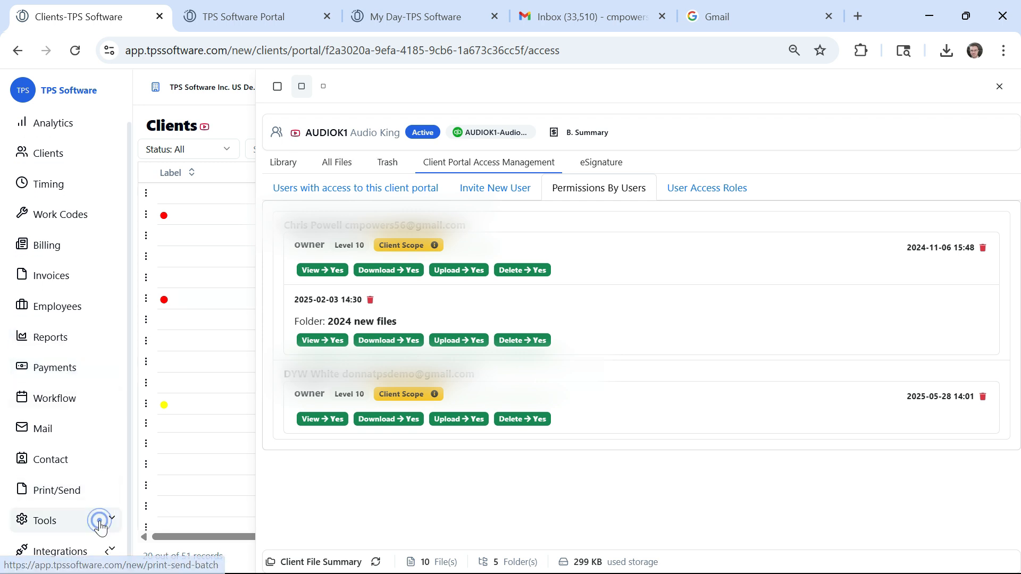
{"action": "left_click", "coordinate": [85, 493]}
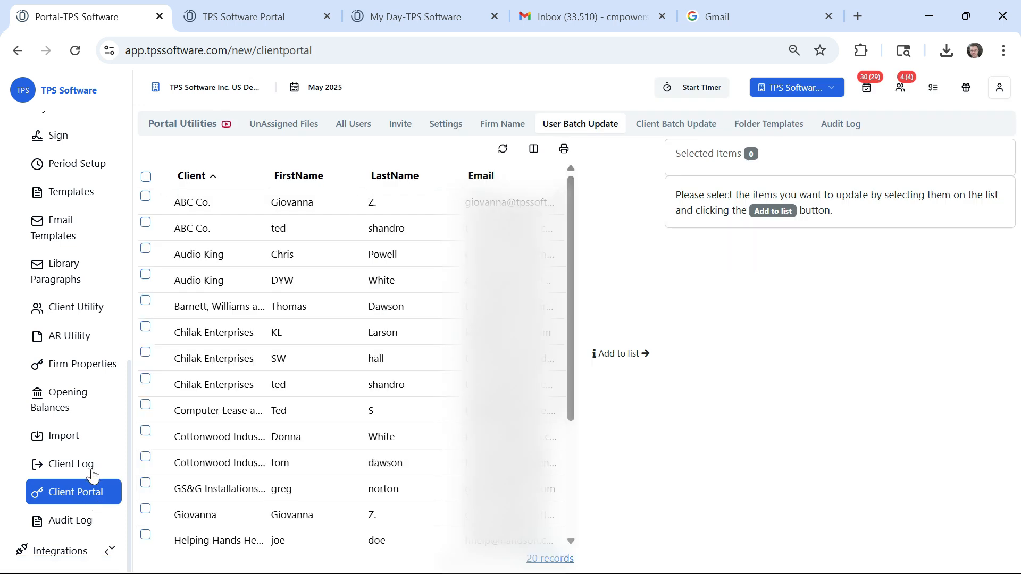
{"action": "left_click", "coordinate": [402, 127]}
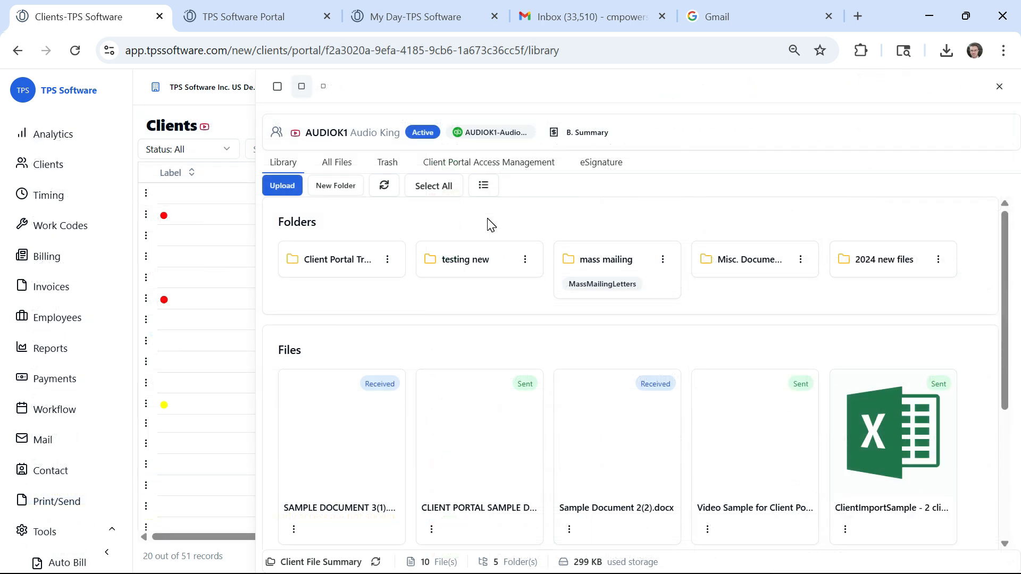
Step: Upload SAMPLE DOCUMENT 4.docx from the computer to Audio King's portal library
{"action": "left_click_drag", "start_coordinate": [183, 245], "coordinate": [742, 505]}
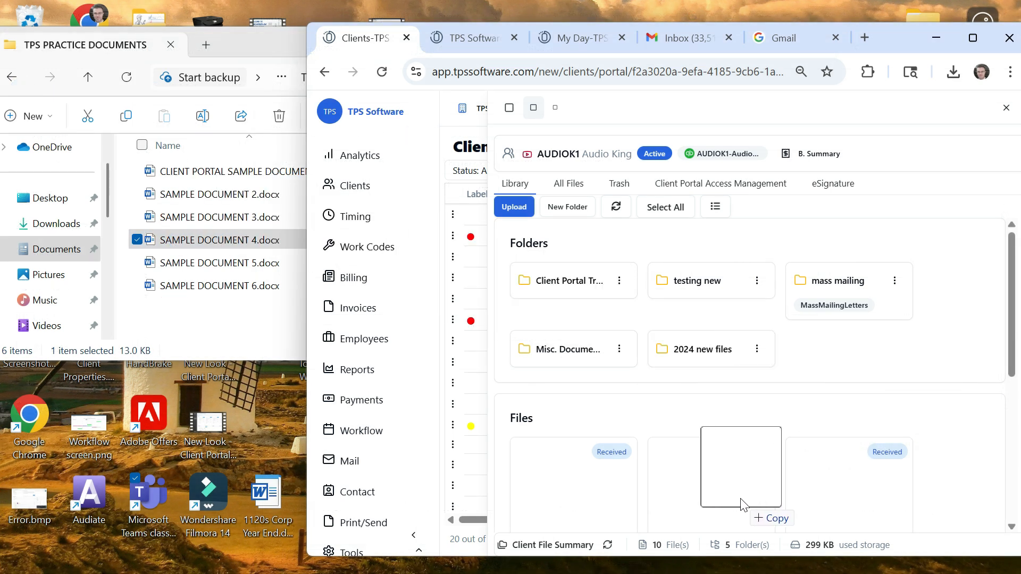
{"action": "left_click", "coordinate": [984, 36]}
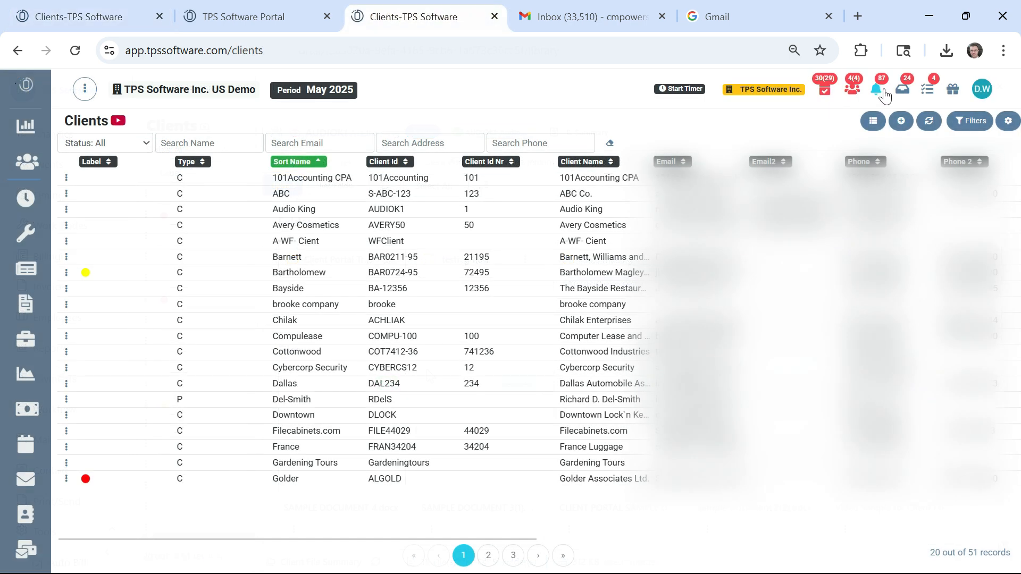
{"action": "left_click", "coordinate": [881, 90]}
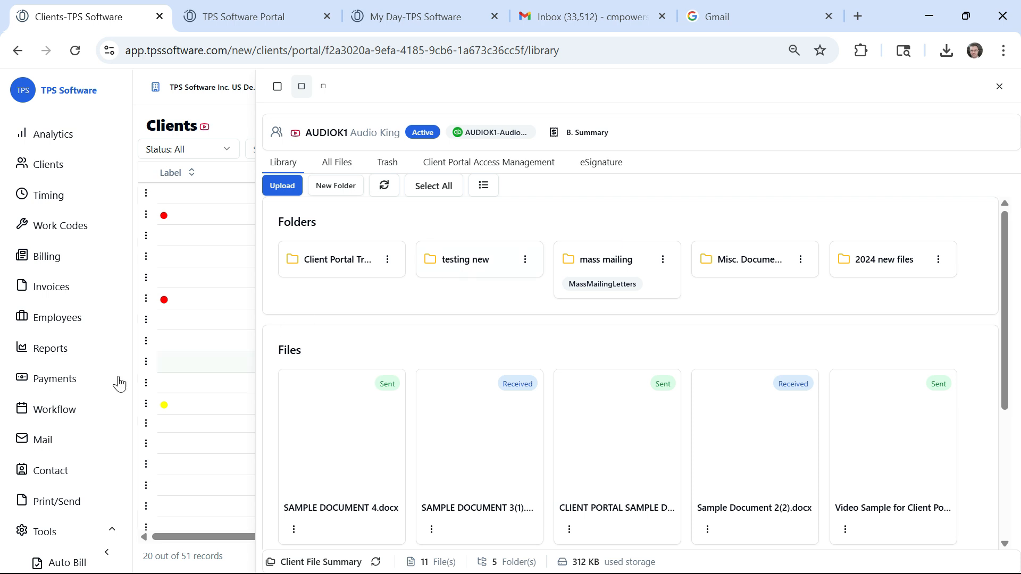
Step: Open the overview of all third-party integrations and look through the payment services
{"action": "scroll", "coordinate": [64, 425], "scroll_direction": "down", "scroll_amount": 10}
{"action": "left_click", "coordinate": [59, 525]}
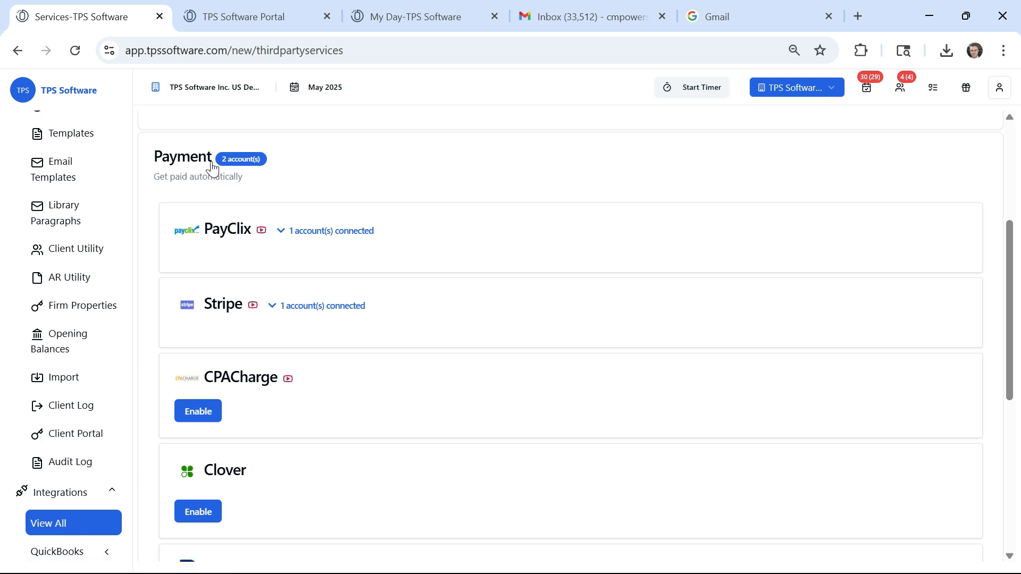
{"action": "scroll", "coordinate": [254, 428], "scroll_direction": "down", "scroll_amount": 3}
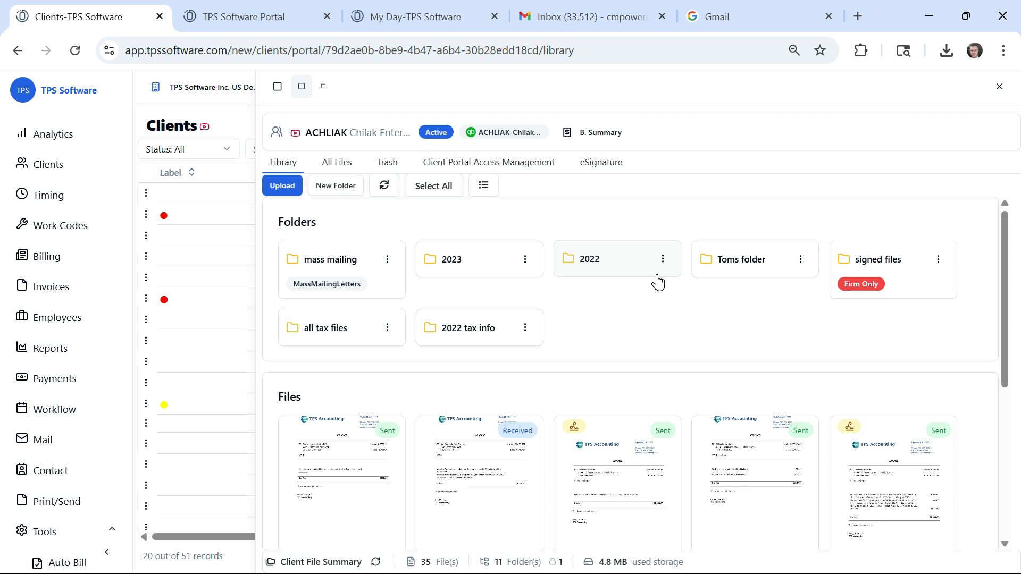
Step: Open the eSignature section of the Chilak Enterprises client portal
{"action": "left_click", "coordinate": [613, 163]}
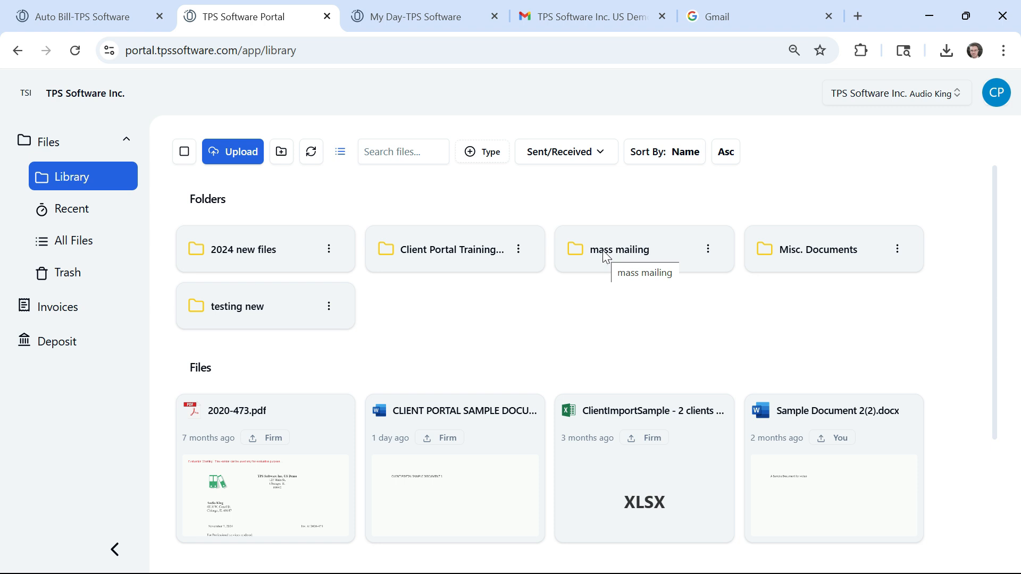
Step: Open the new-folder prompt in Audio King's client-side portal library and dismiss it without creating a folder
{"action": "left_click", "coordinate": [281, 153]}
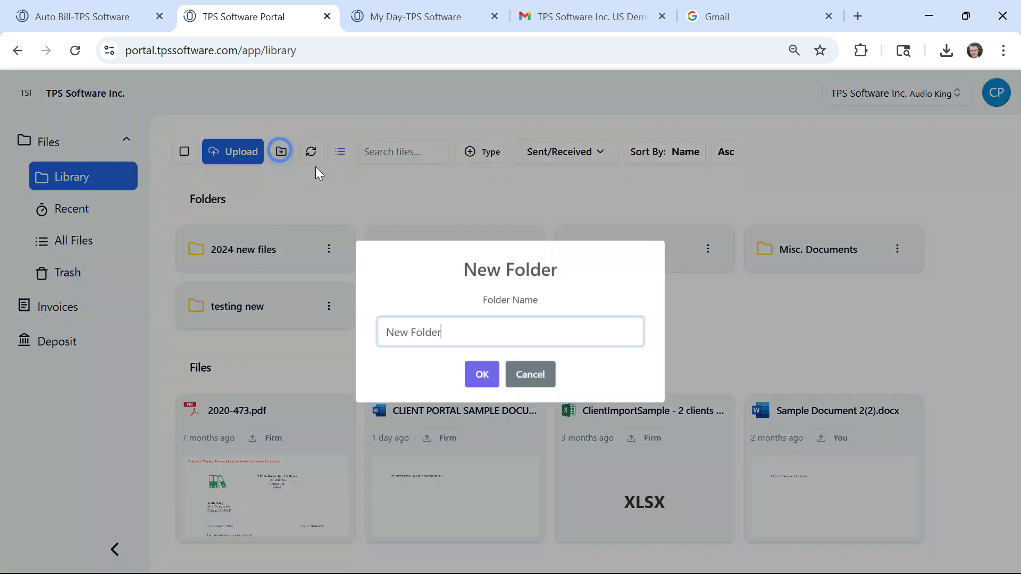
{"action": "left_click", "coordinate": [697, 310]}
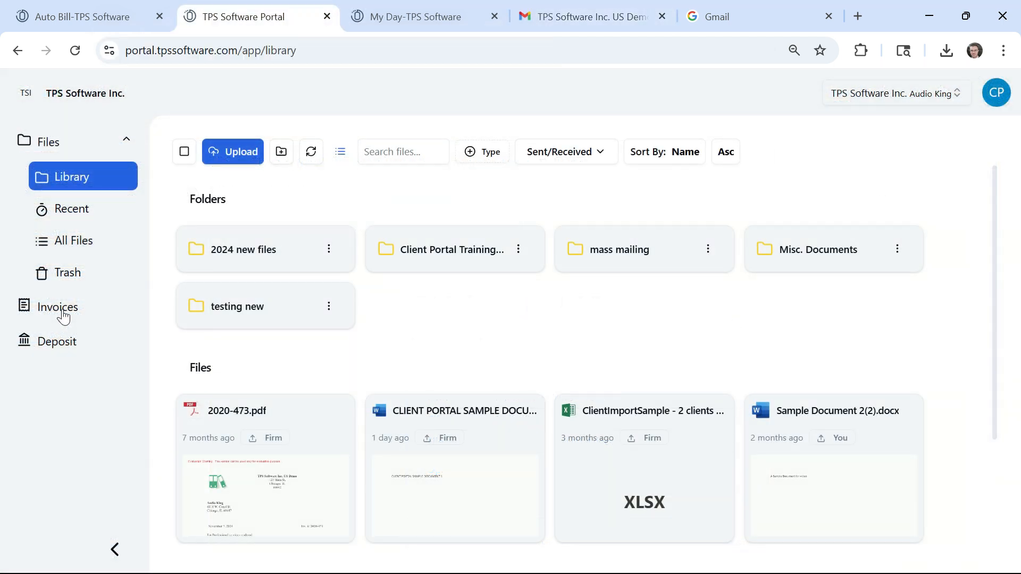
Step: Preview the payment of outstanding invoice 4 in the client's portal without submitting it, and open the deposit page
{"action": "left_click", "coordinate": [63, 314]}
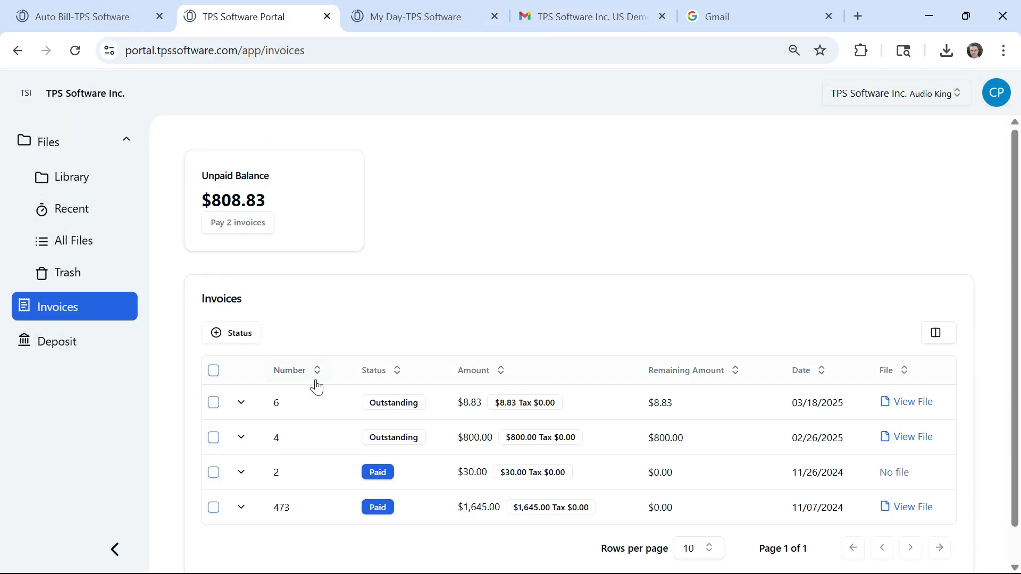
{"action": "left_click", "coordinate": [239, 436]}
{"action": "left_click", "coordinate": [183, 468]}
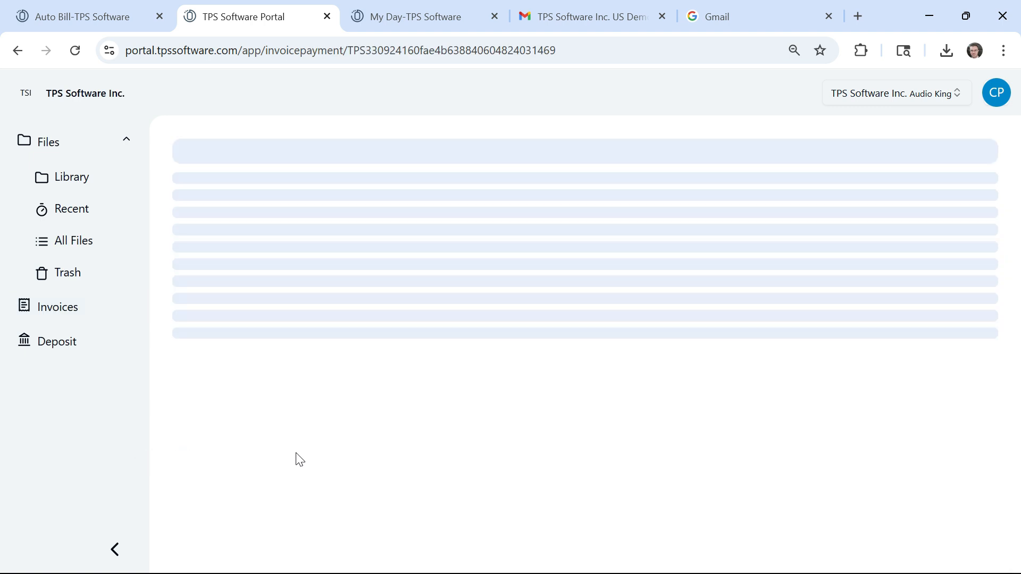
{"action": "left_click", "coordinate": [275, 342]}
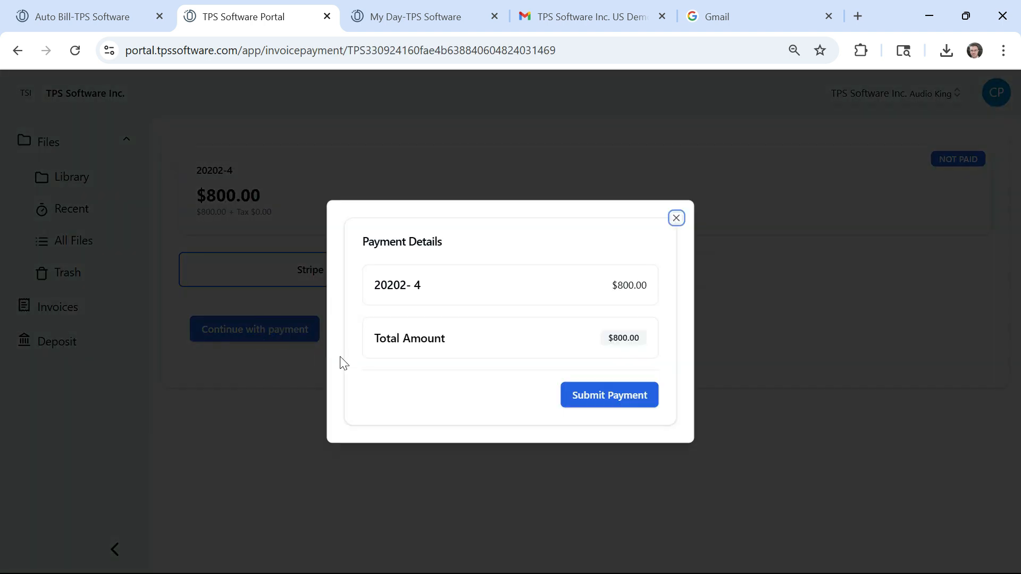
{"action": "left_click", "coordinate": [675, 218]}
{"action": "left_click", "coordinate": [68, 346]}
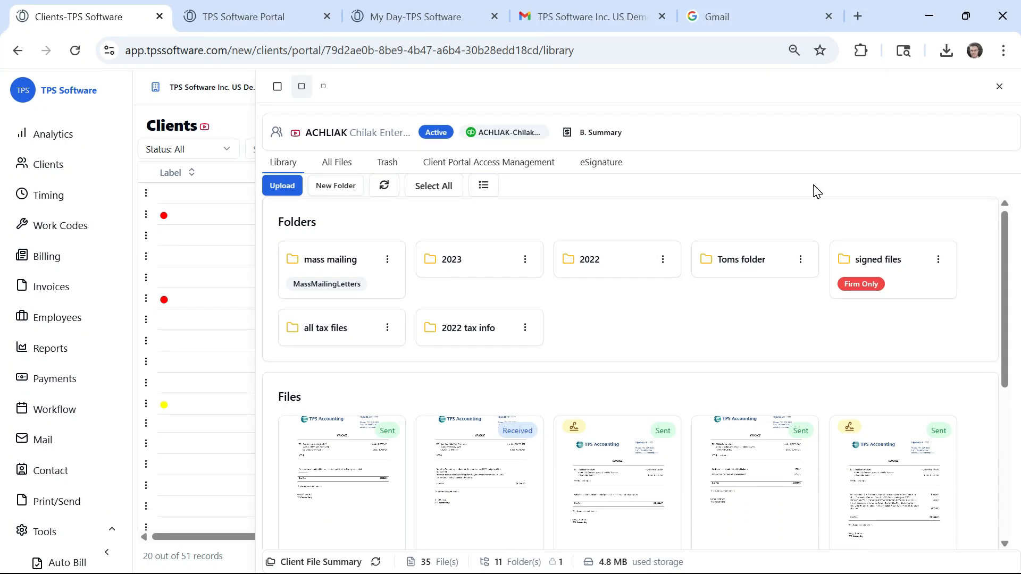
Step: Return to the firm's Client Portal utilities and view the list of all portal users
{"action": "scroll", "coordinate": [75, 365], "scroll_direction": "down", "scroll_amount": 3}
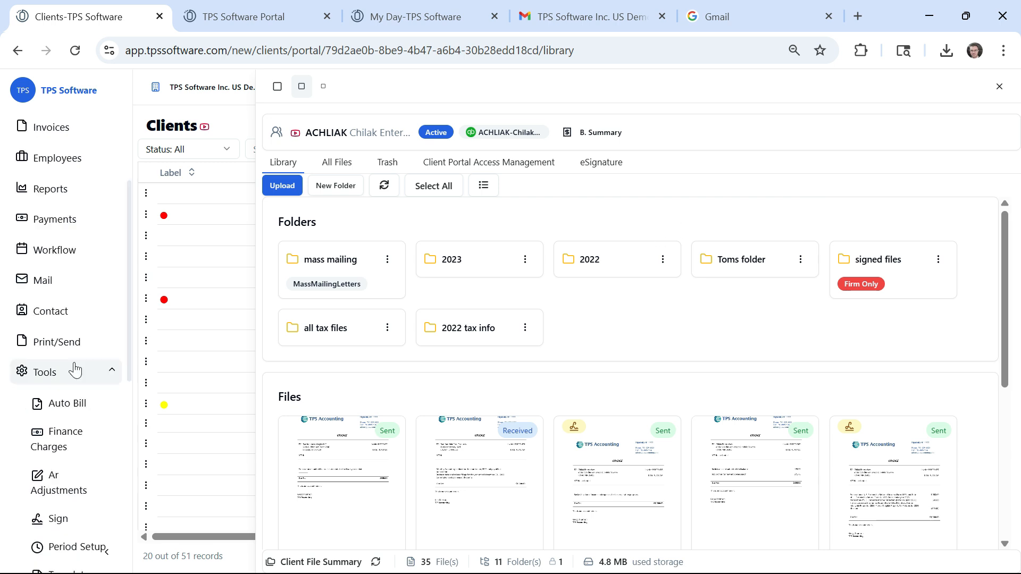
{"action": "scroll", "coordinate": [63, 375], "scroll_direction": "down", "scroll_amount": 2}
{"action": "scroll", "coordinate": [63, 375], "scroll_direction": "down", "scroll_amount": 8}
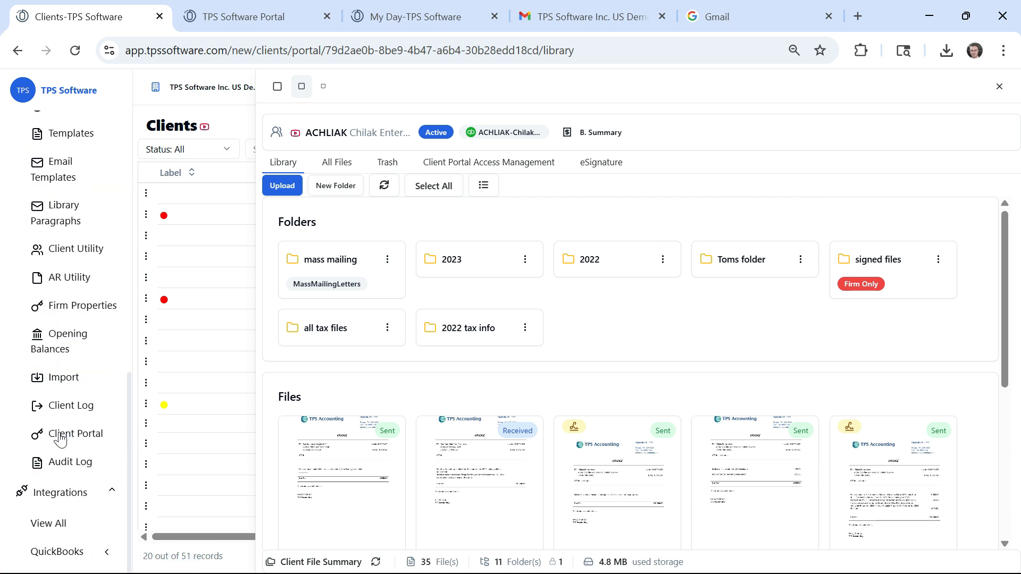
{"action": "left_click", "coordinate": [74, 433]}
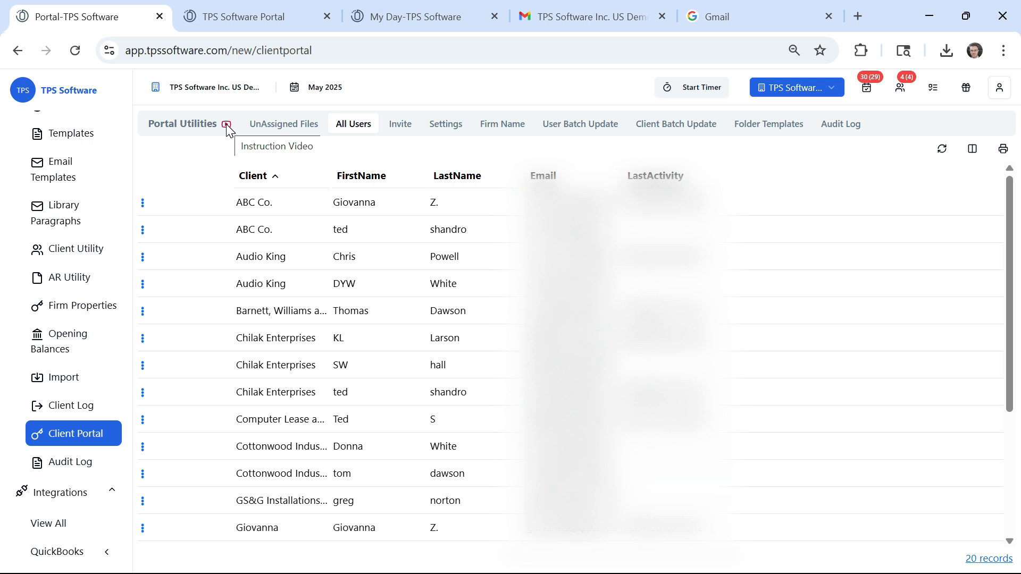
Step: Open the Print/Send batch page with its invoice filters
{"action": "scroll", "coordinate": [91, 264], "scroll_direction": "up", "scroll_amount": 6}
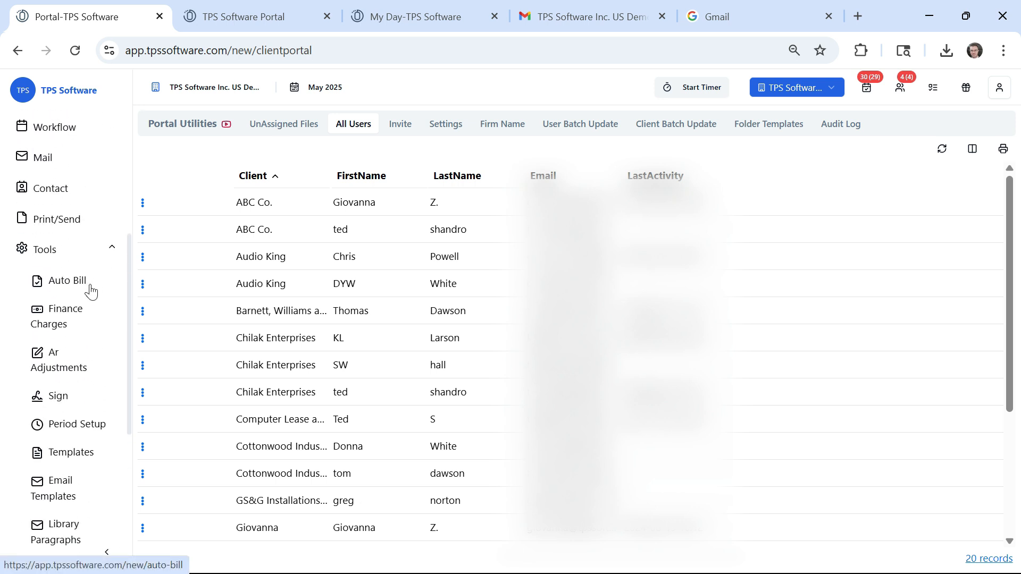
{"action": "scroll", "coordinate": [82, 308], "scroll_direction": "up", "scroll_amount": 2}
{"action": "left_click", "coordinate": [60, 301]}
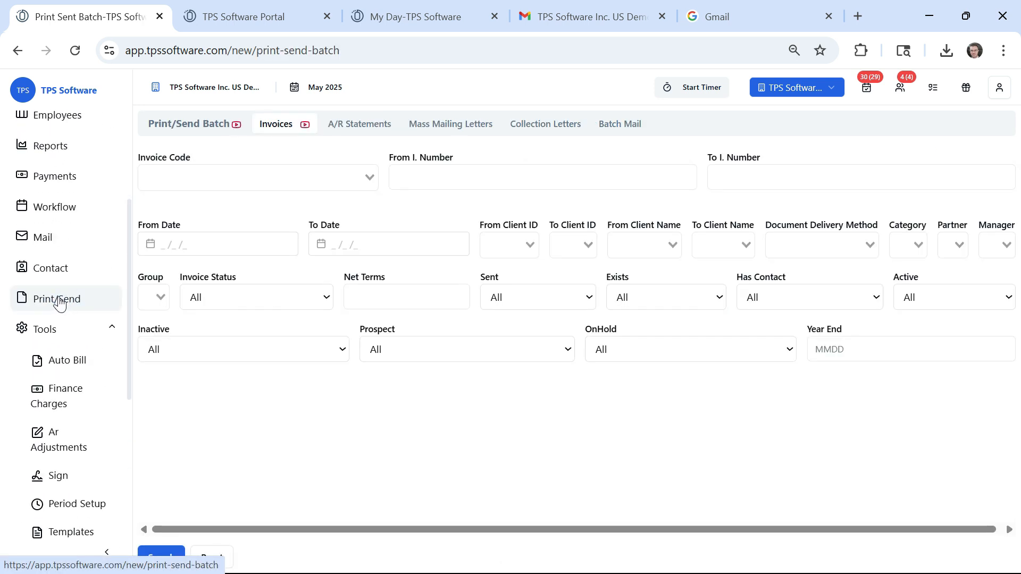